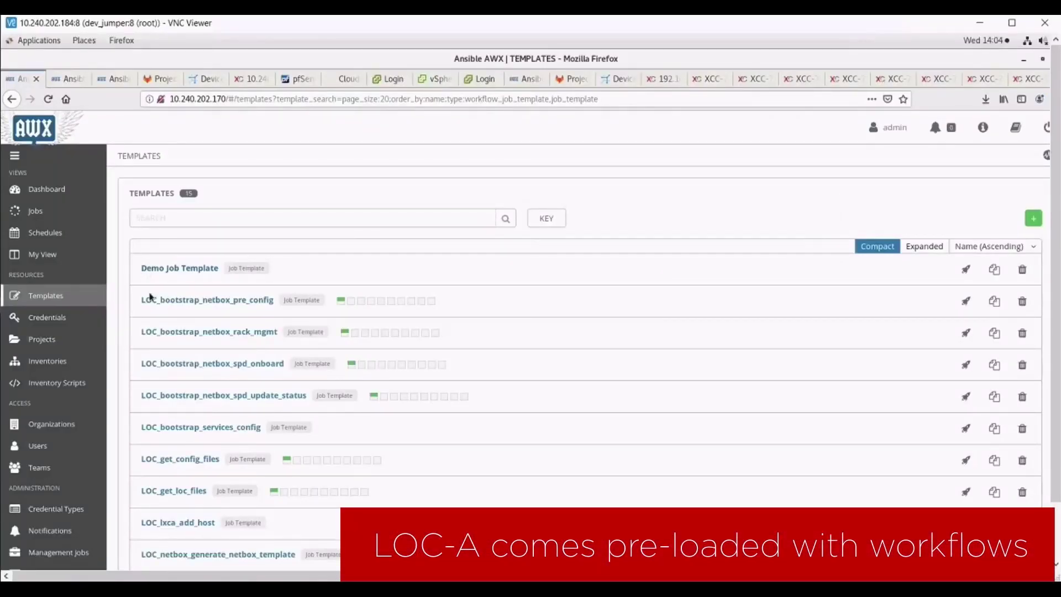
scroll(238, 382, "down", 4)
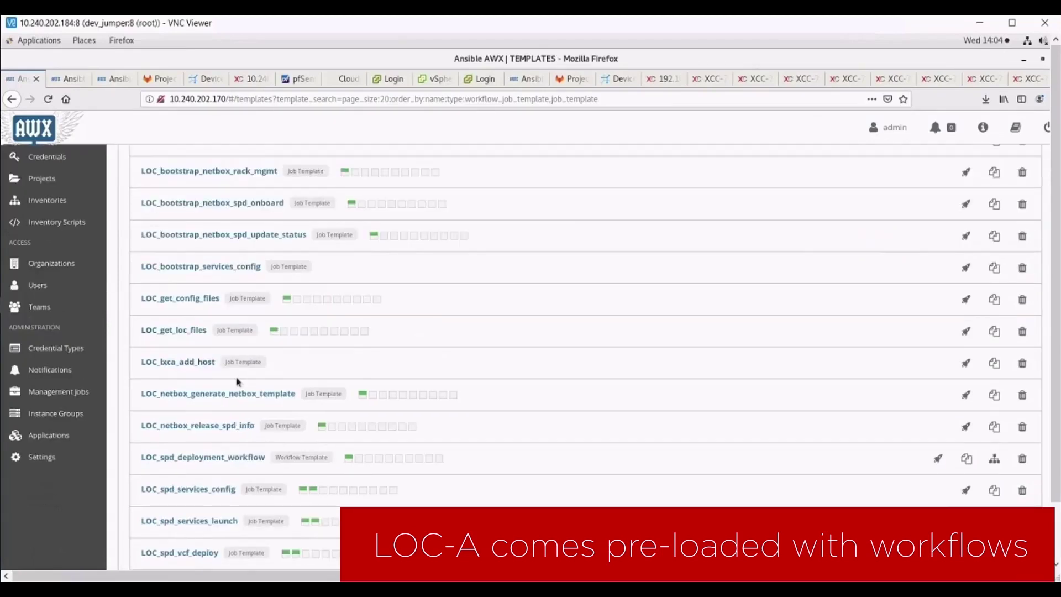
Step: Open the successful LOC_spd_deployment_workflow run and trace its graph through to LOC_spd_services_launch
left_click(347, 458)
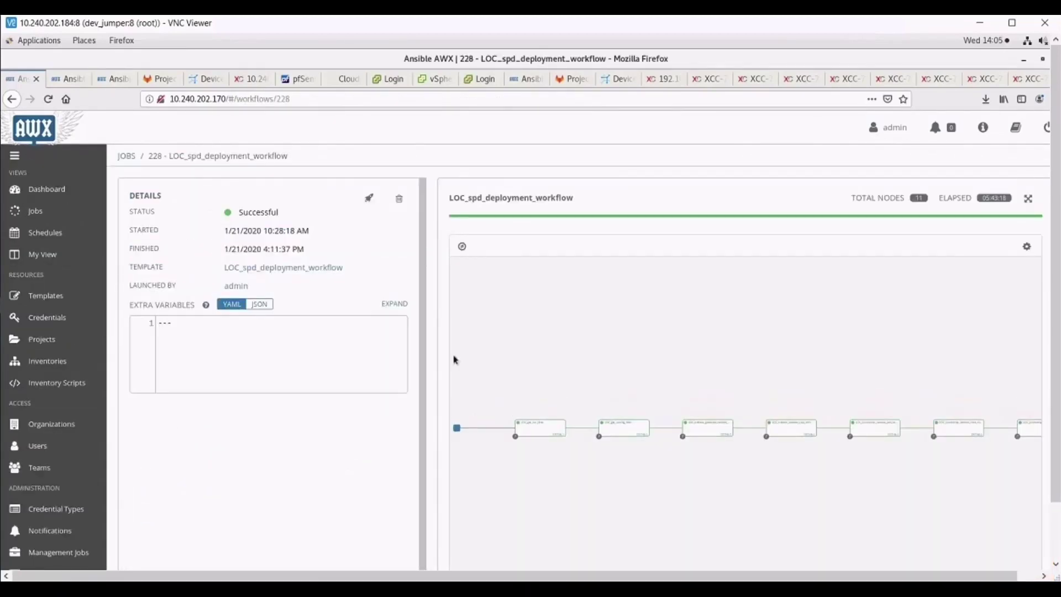
scroll(497, 414, "up", 2)
scroll(523, 427, "up", 2)
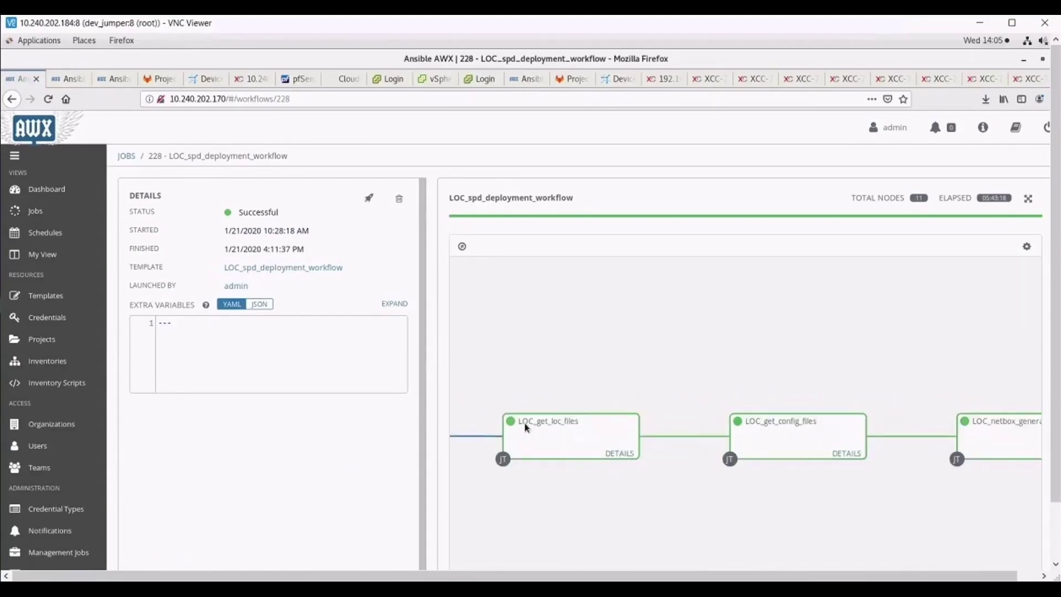
left_click_drag(525, 427, 501, 344)
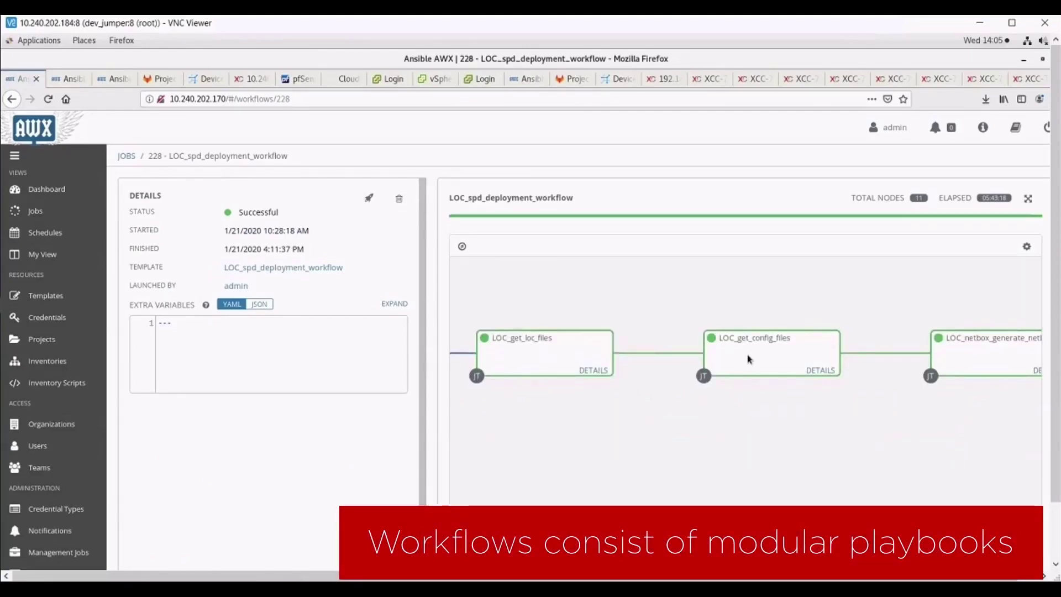
left_click_drag(747, 359, 565, 376)
mouse_move(756, 375)
left_mouse_down()
mouse_move(489, 382)
mouse_move(585, 380)
left_mouse_up()
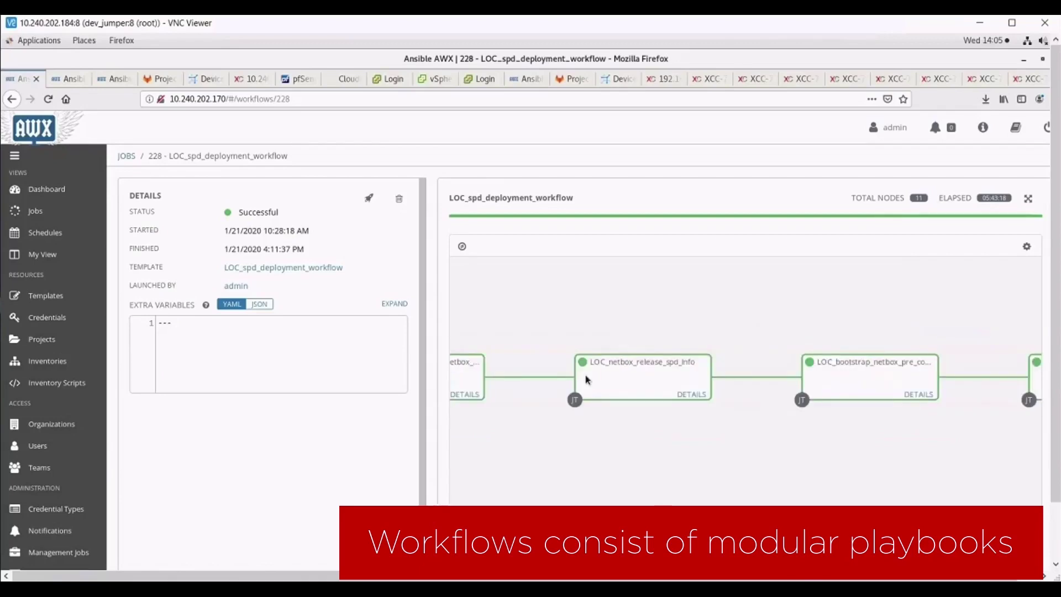
left_click_drag(712, 379, 465, 381)
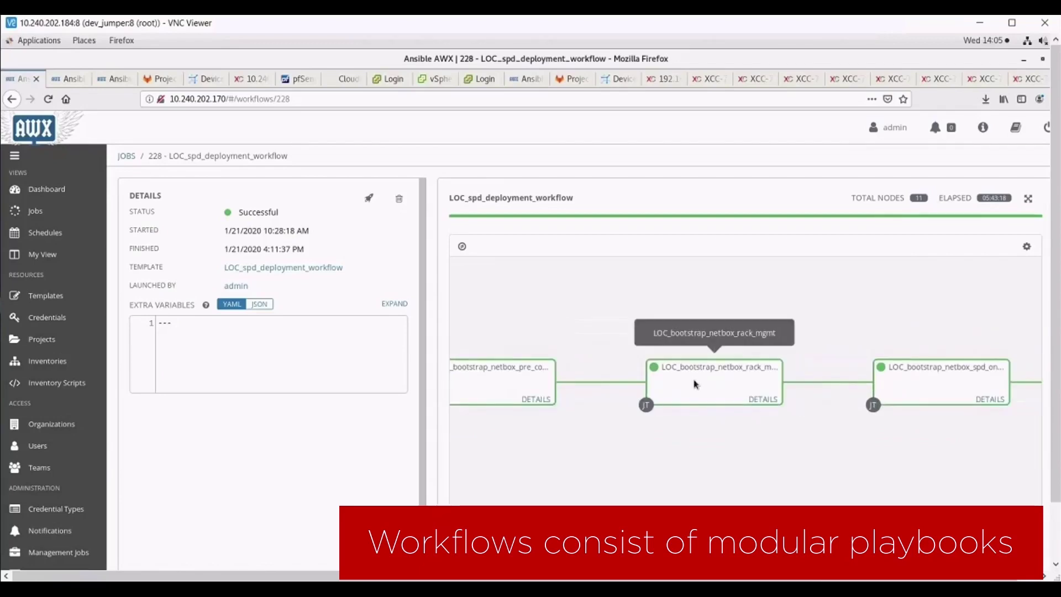
left_click_drag(742, 385, 597, 386)
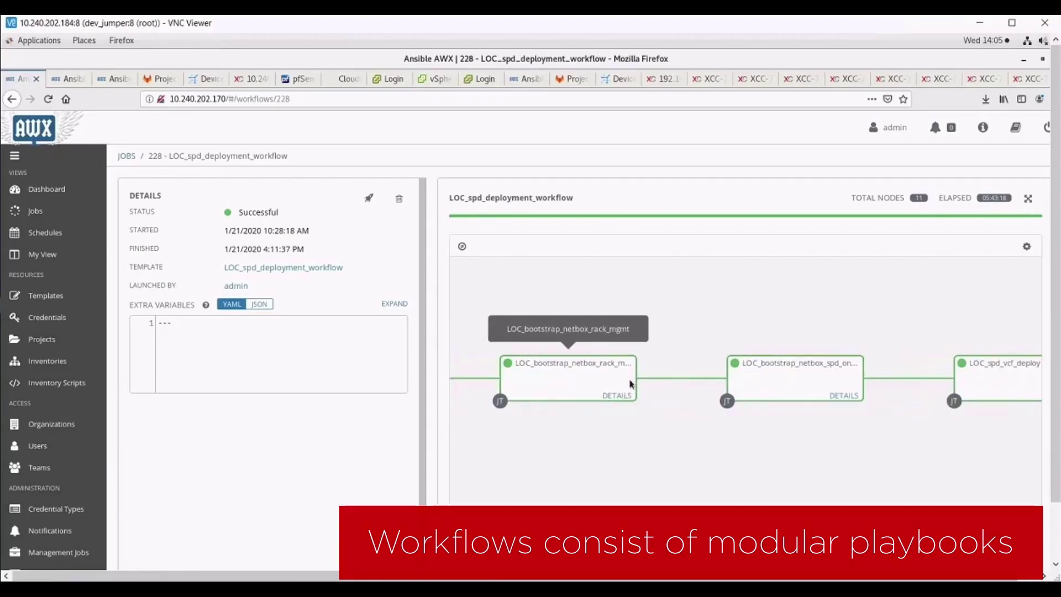
left_click_drag(765, 385, 592, 391)
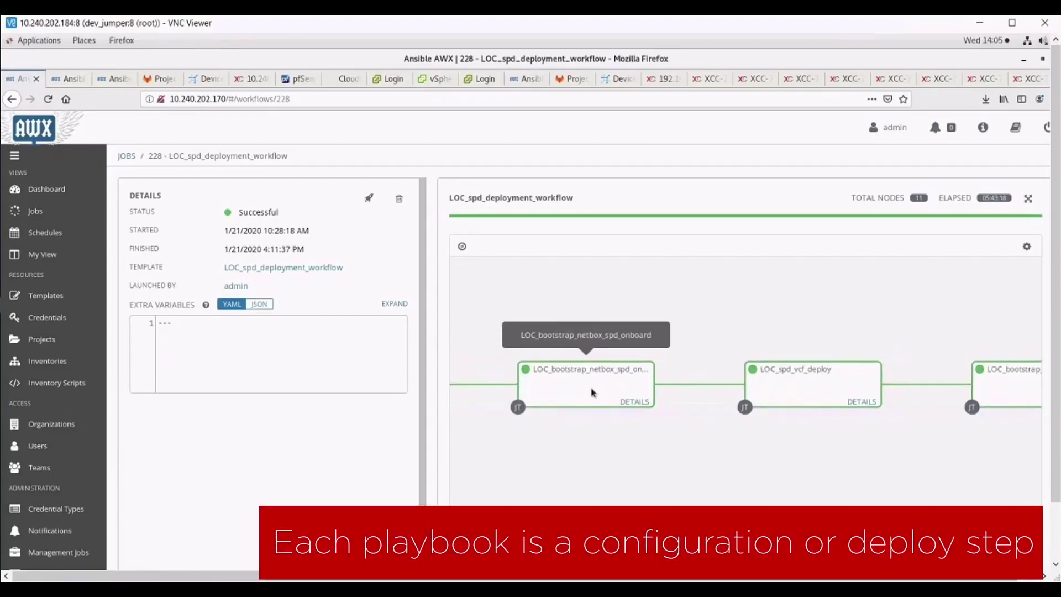
left_click_drag(816, 397, 667, 397)
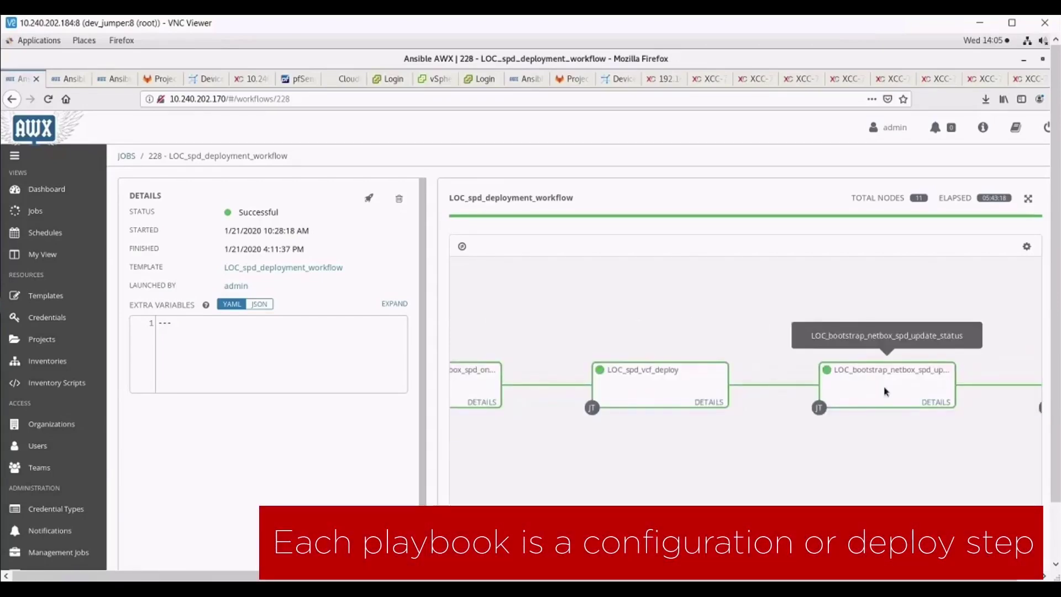
left_click_drag(932, 389, 688, 392)
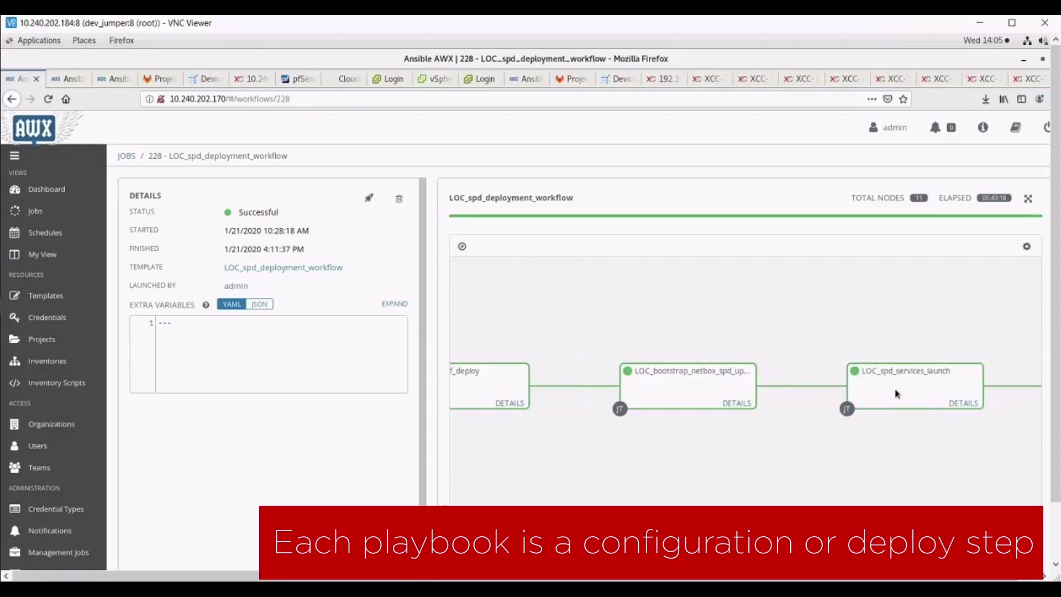
left_click_drag(903, 388, 688, 390)
left_click_drag(907, 390, 889, 390)
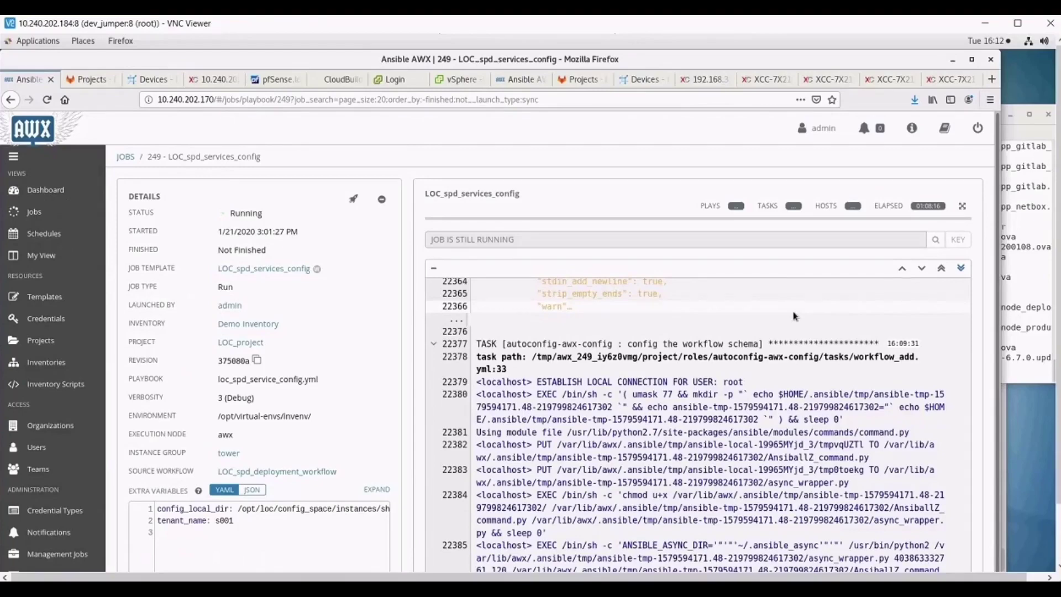
Step: Move from job 249's output to the NetBox Devices page
left_click(645, 78)
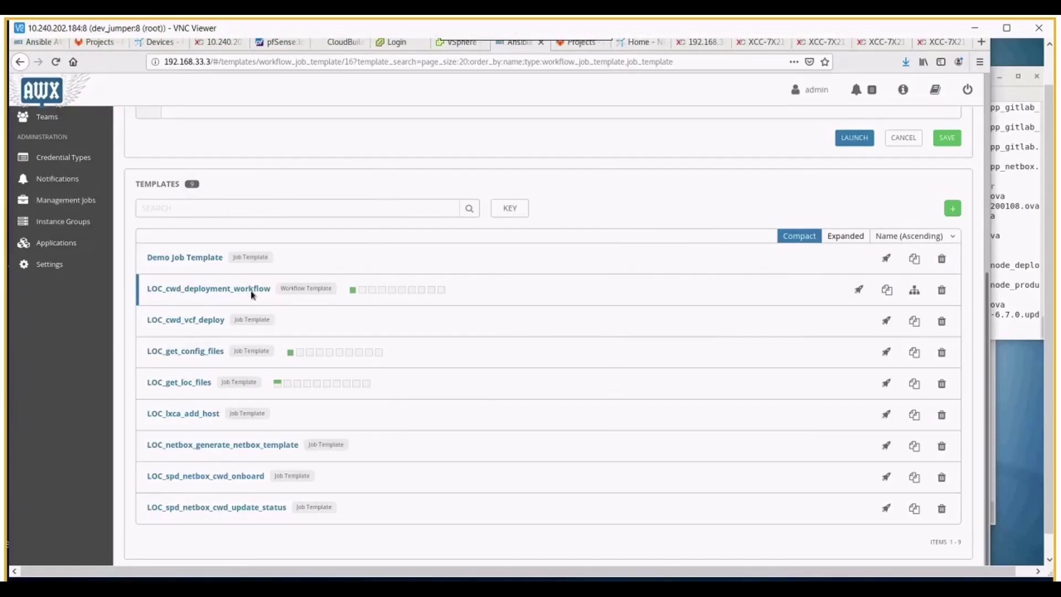
Step: Open the running LOC_cwd_deployment_workflow job, pan to later nodes, then view NetBox Home
left_click(352, 292)
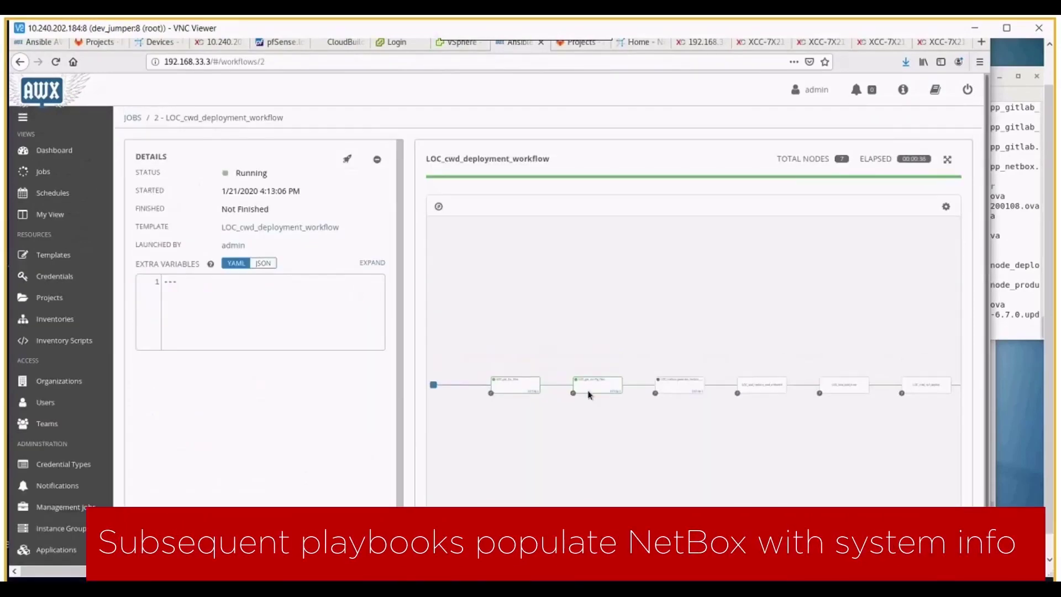
scroll(588, 394, "up", 2)
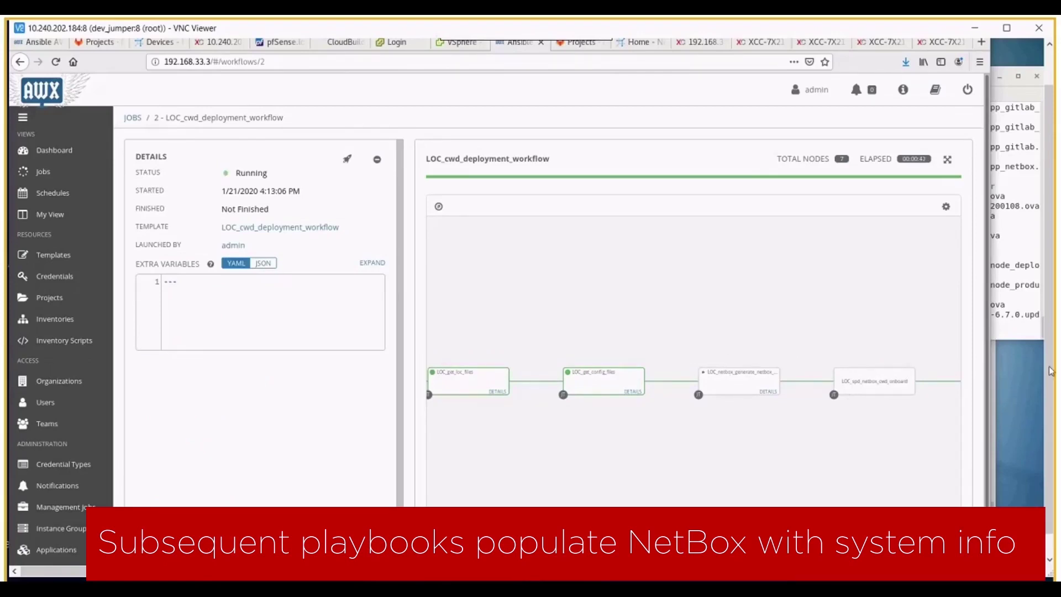
left_click_drag(1051, 373, 1048, 339)
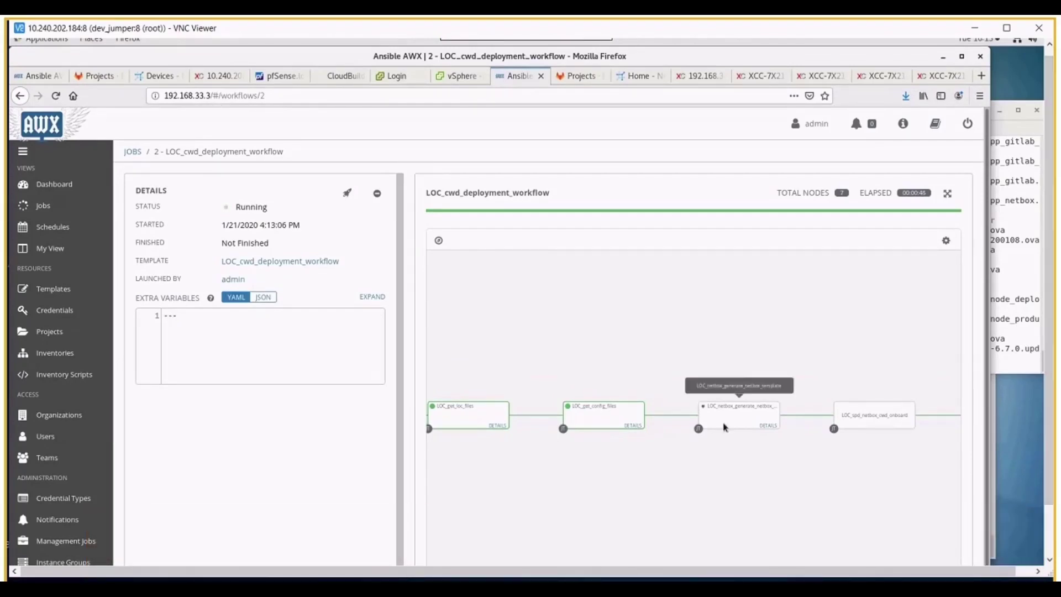
left_click_drag(724, 427, 571, 412)
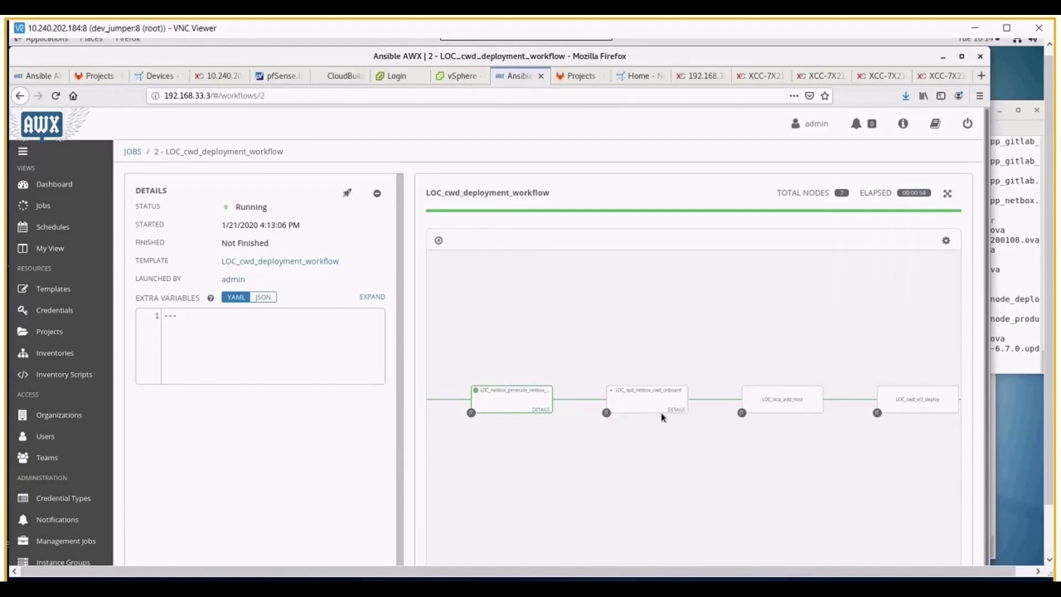
left_click(638, 75)
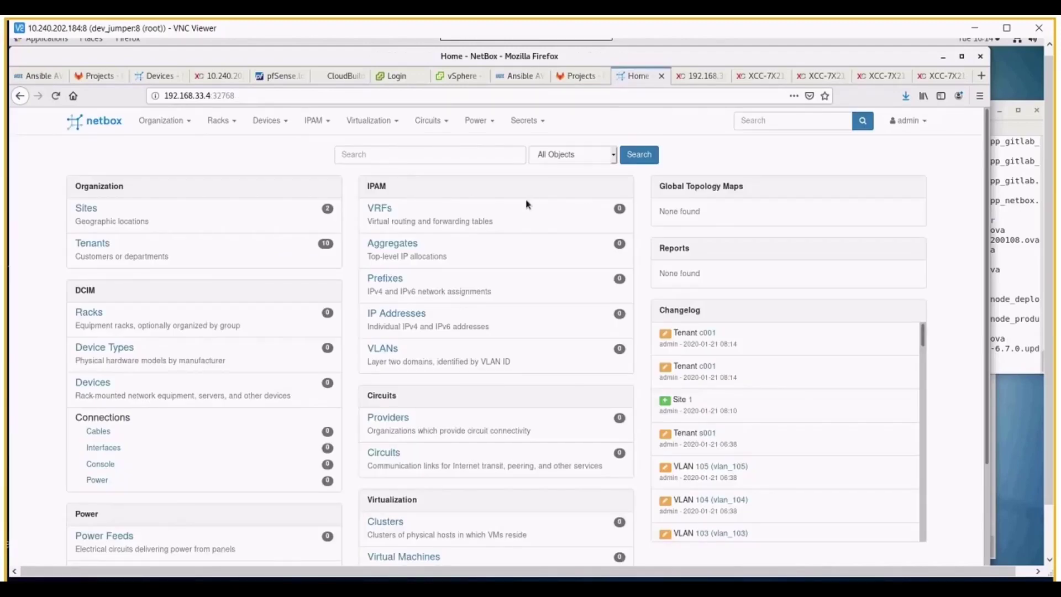
Step: Open tenant c001 from the Tenants list and show its allocated IP addresses
left_click(93, 243)
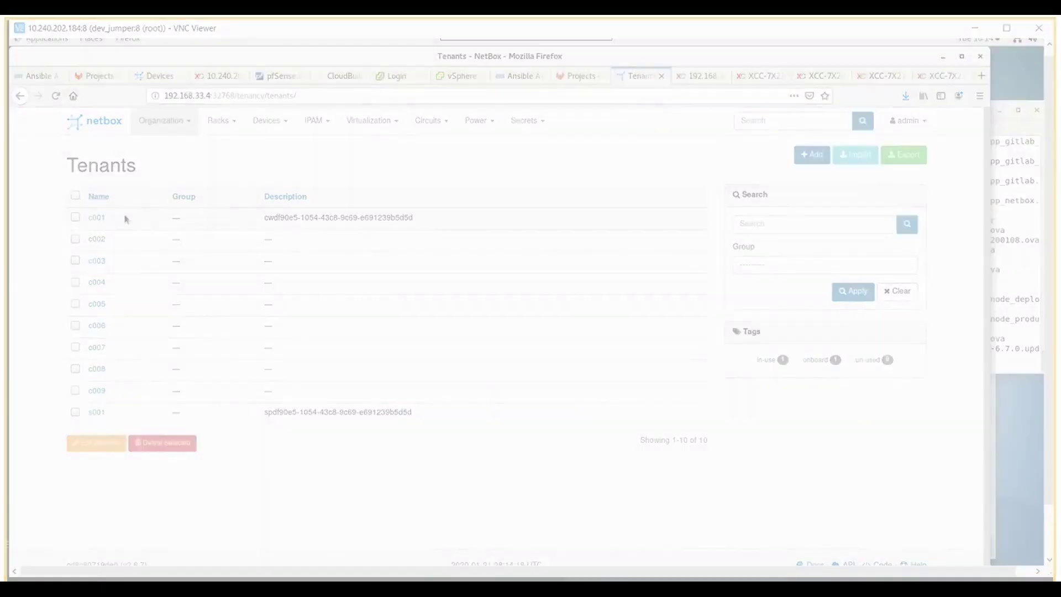
left_click(98, 217)
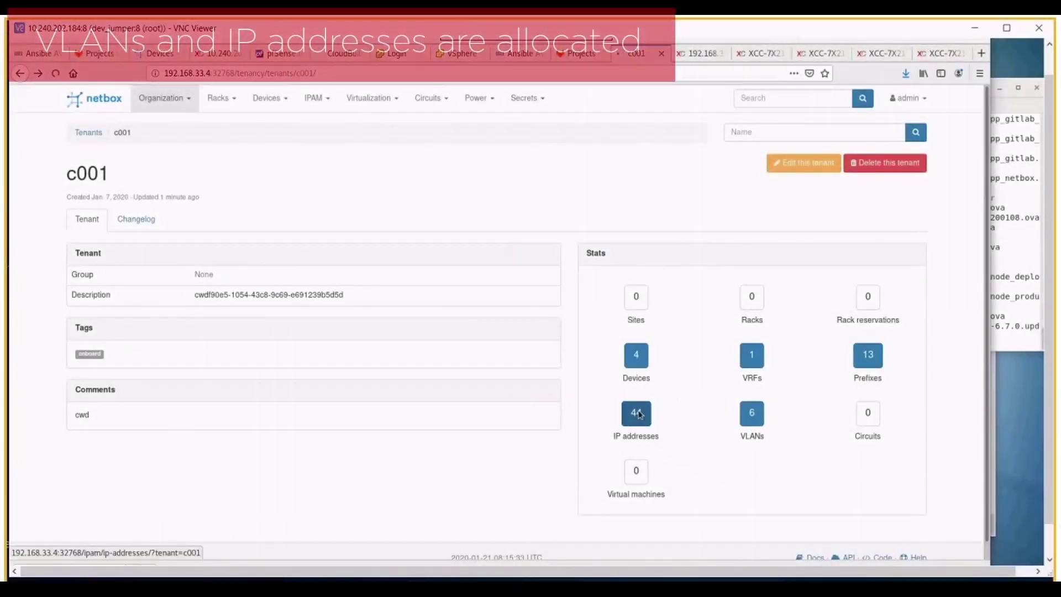
left_click(635, 411)
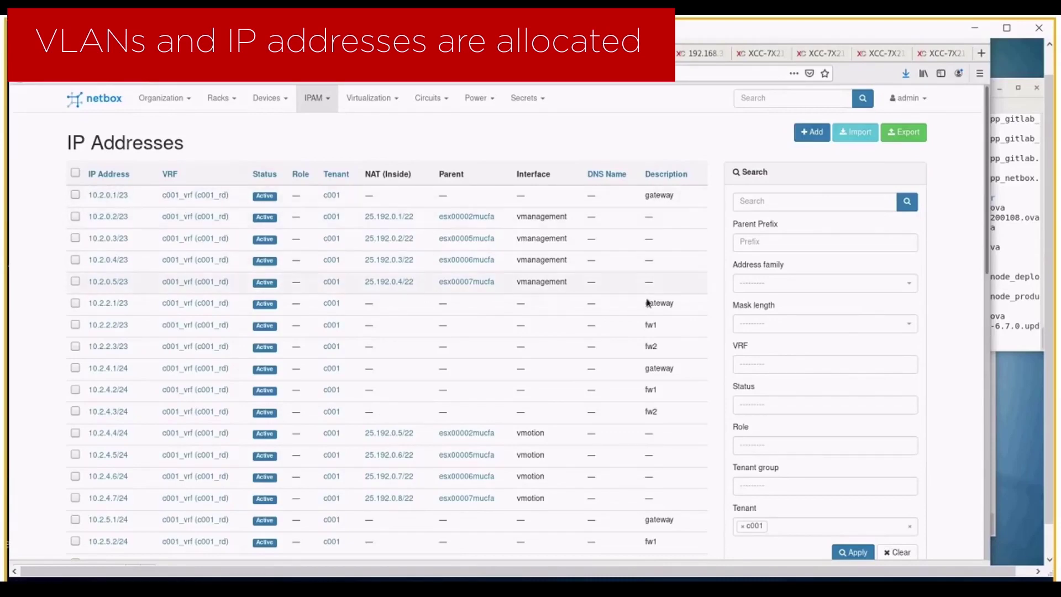
scroll(673, 404, "down", 2)
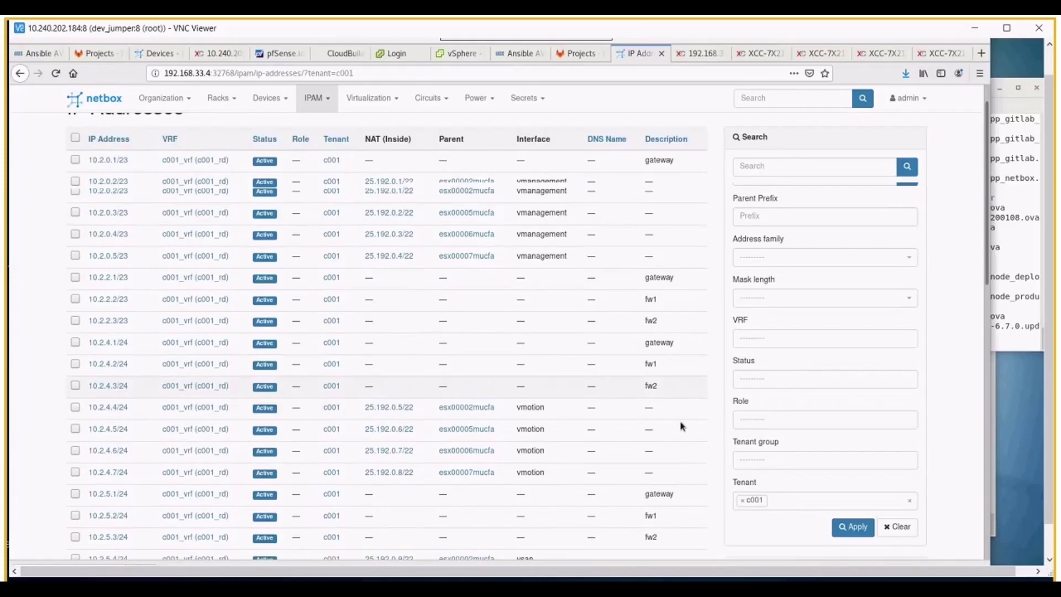
scroll(679, 421, "down", 2)
scroll(680, 426, "down", 3)
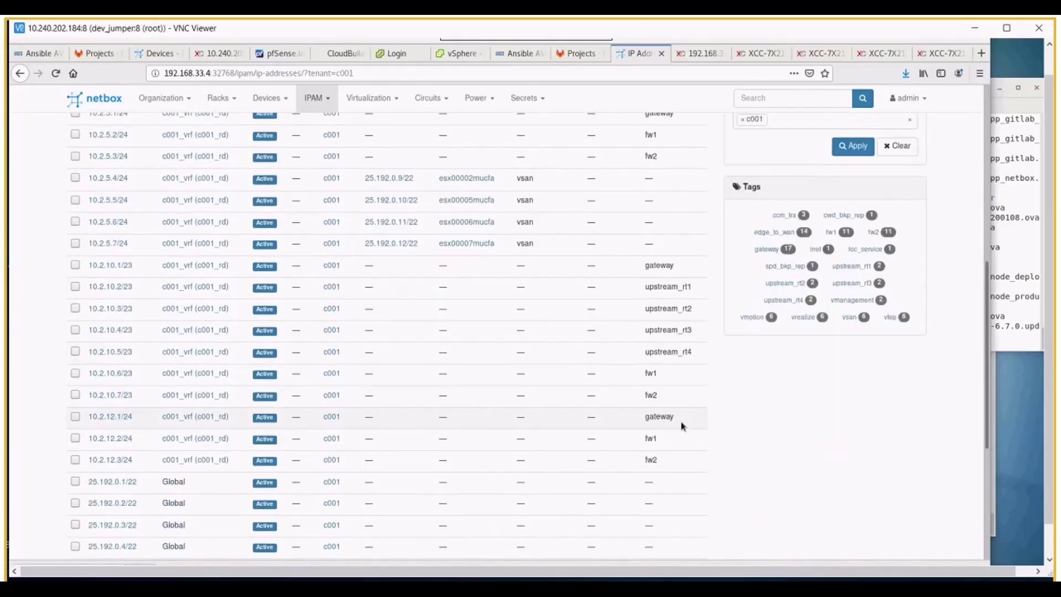
scroll(680, 426, "down", 3)
scroll(680, 426, "up", 5)
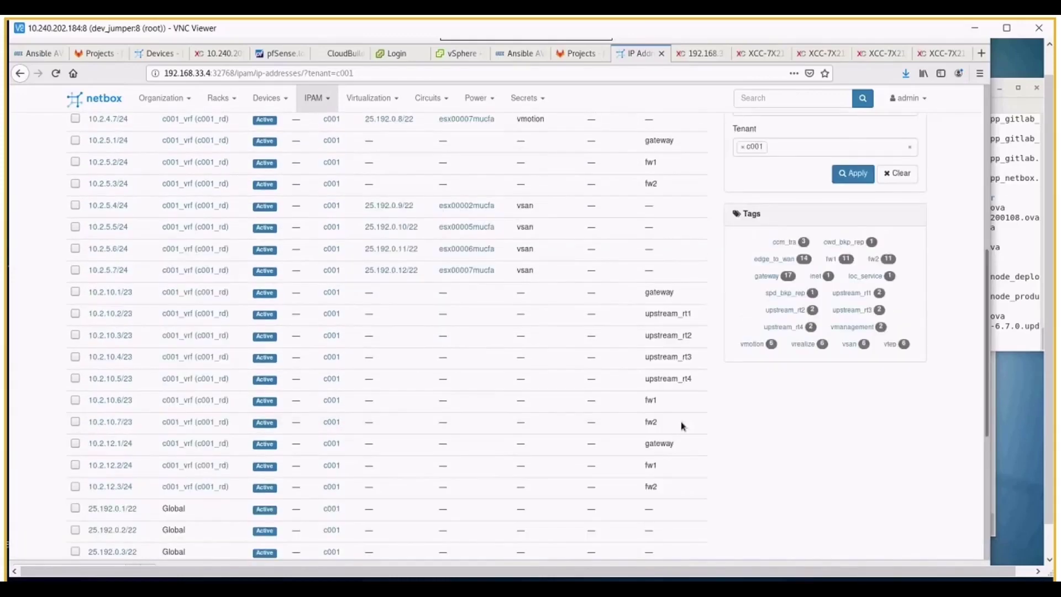
scroll(680, 426, "up", 5)
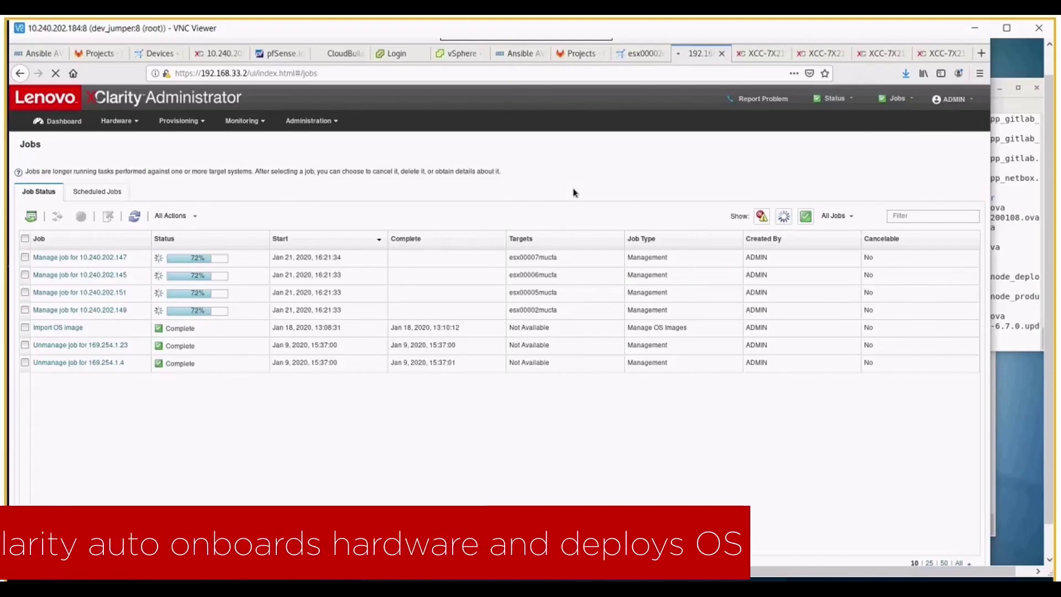
Step: Check the host-onboarding job log, return to the jobs list, then switch to vSphere
left_click(511, 56)
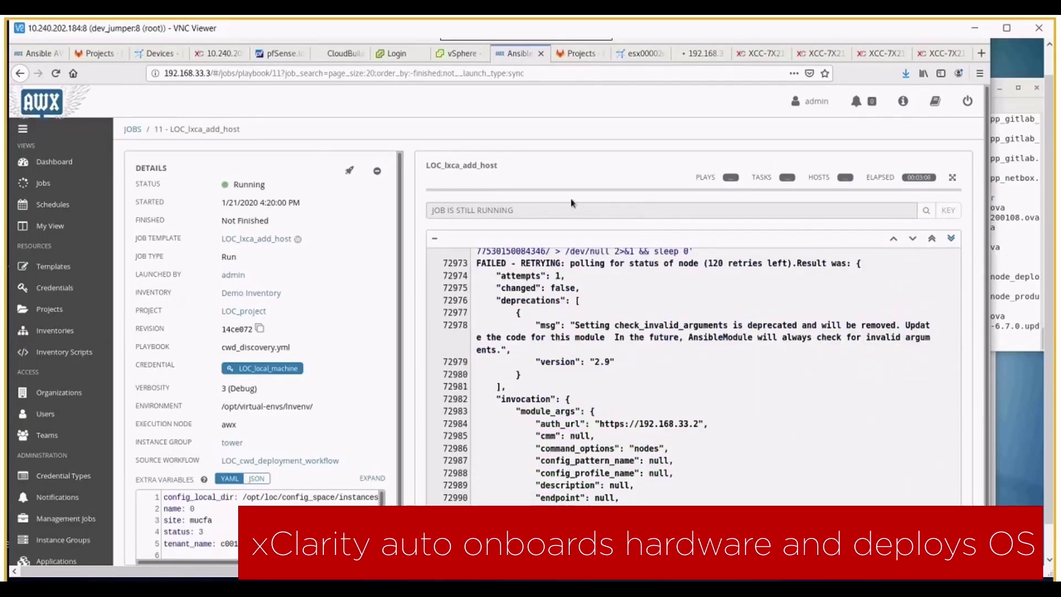
left_click(700, 54)
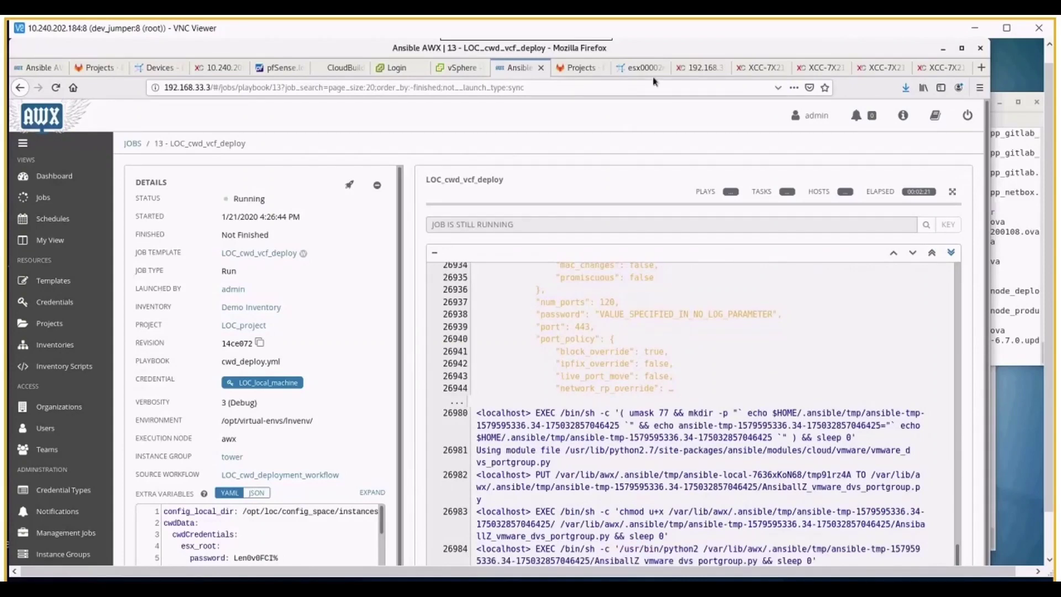
key("ctrl+shift+Tab")
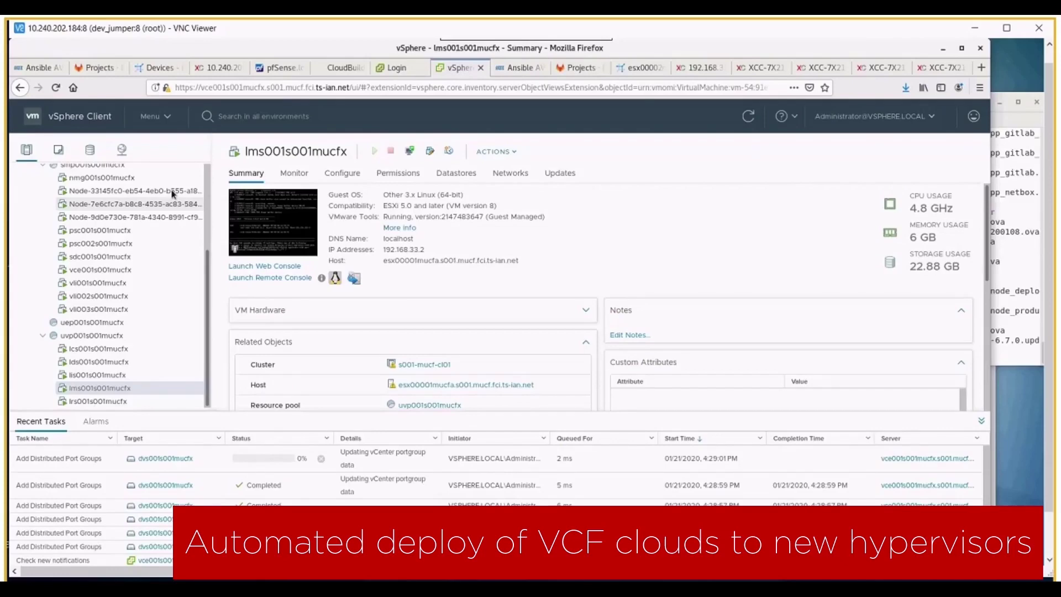
Step: Browse the port groups ccm_tra, vl107-c001_vtep, vl109 and vl111-c001_edge_to_wan
left_click(121, 149)
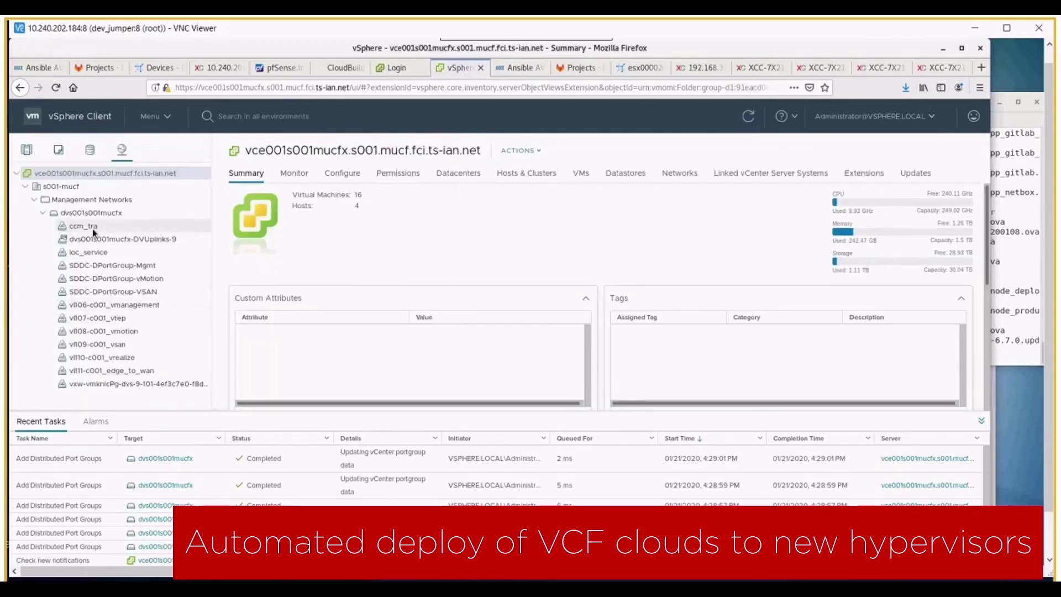
left_click(83, 226)
left_click(97, 318)
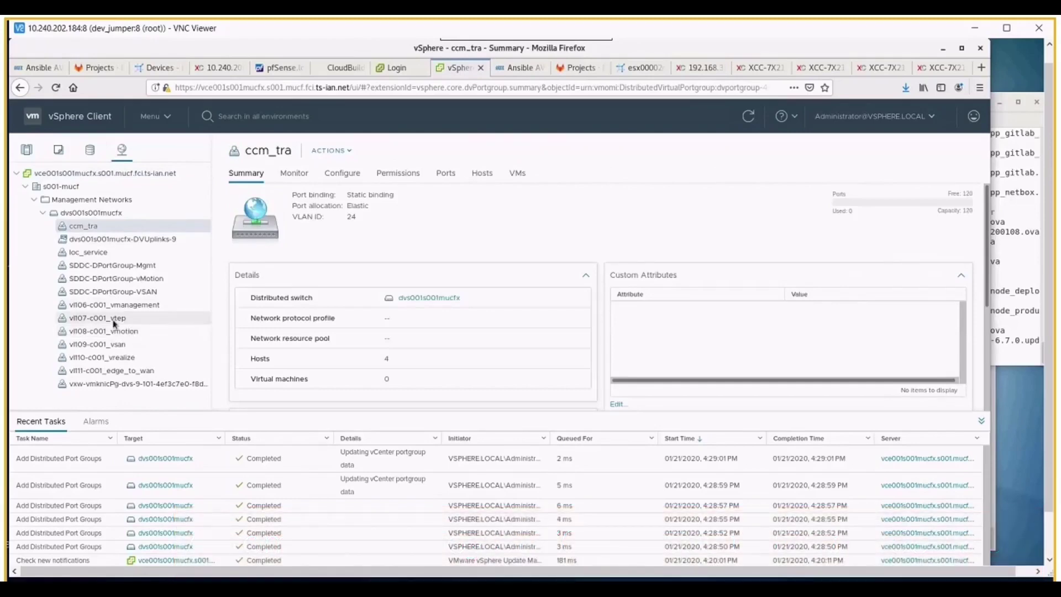
left_click(97, 345)
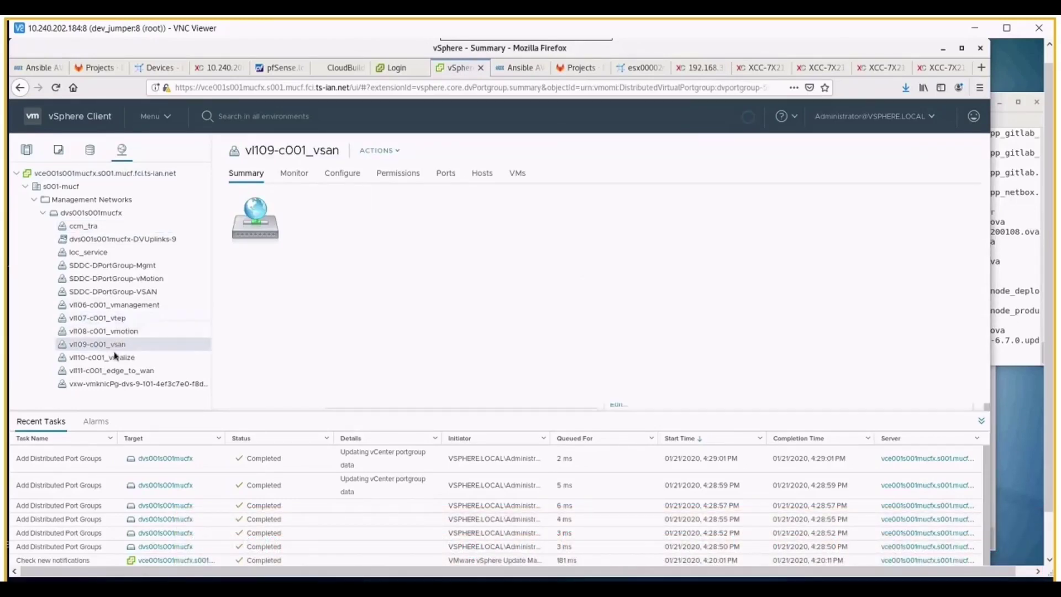
left_click(111, 370)
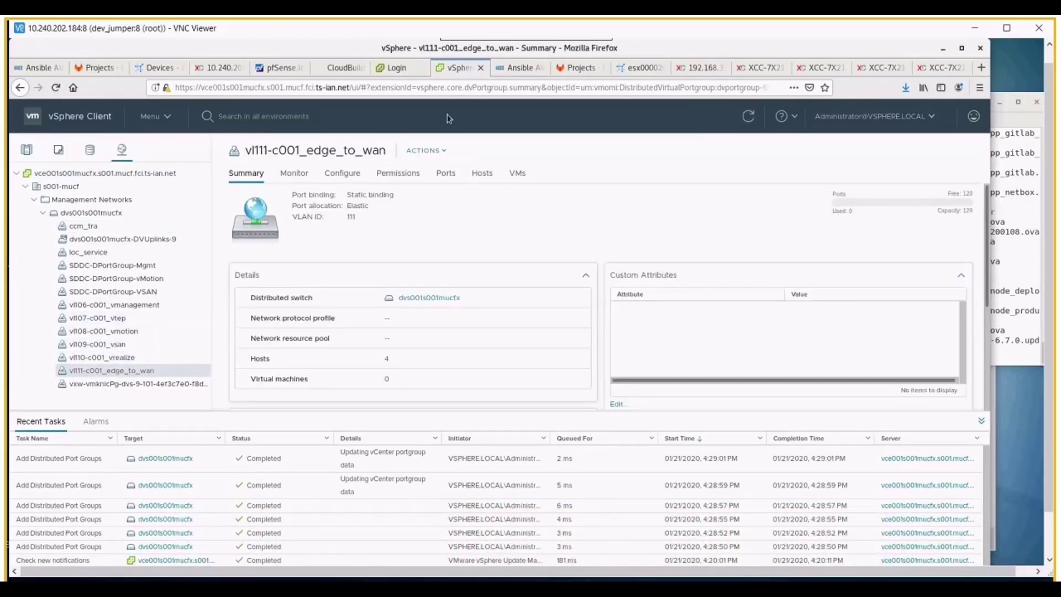
Step: Check the VCF deploy job log, then return to vSphere's hosts and VMs inventory
left_click(519, 68)
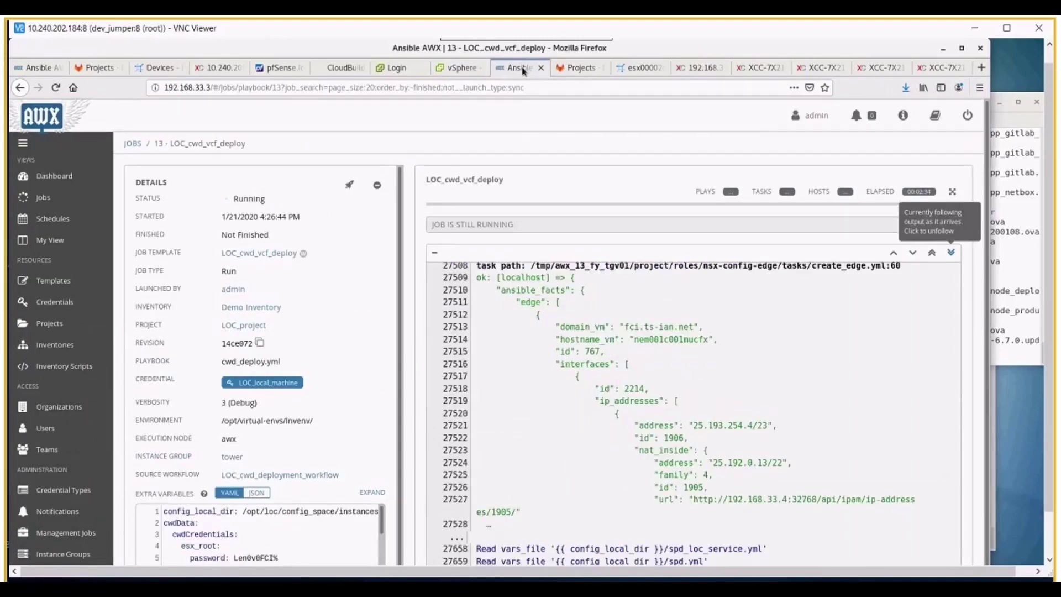
left_click(459, 68)
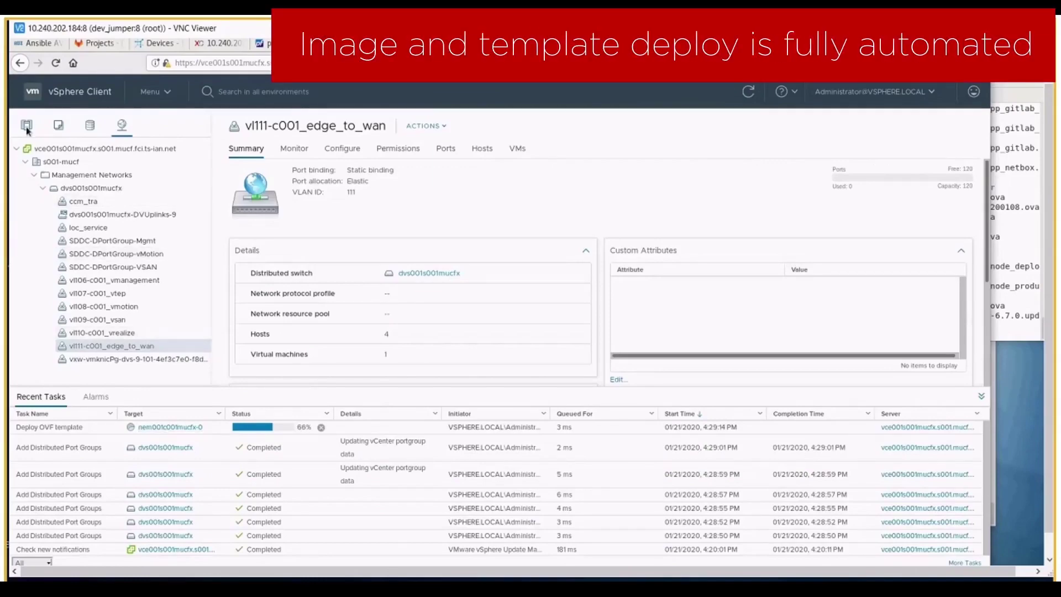
left_click(27, 126)
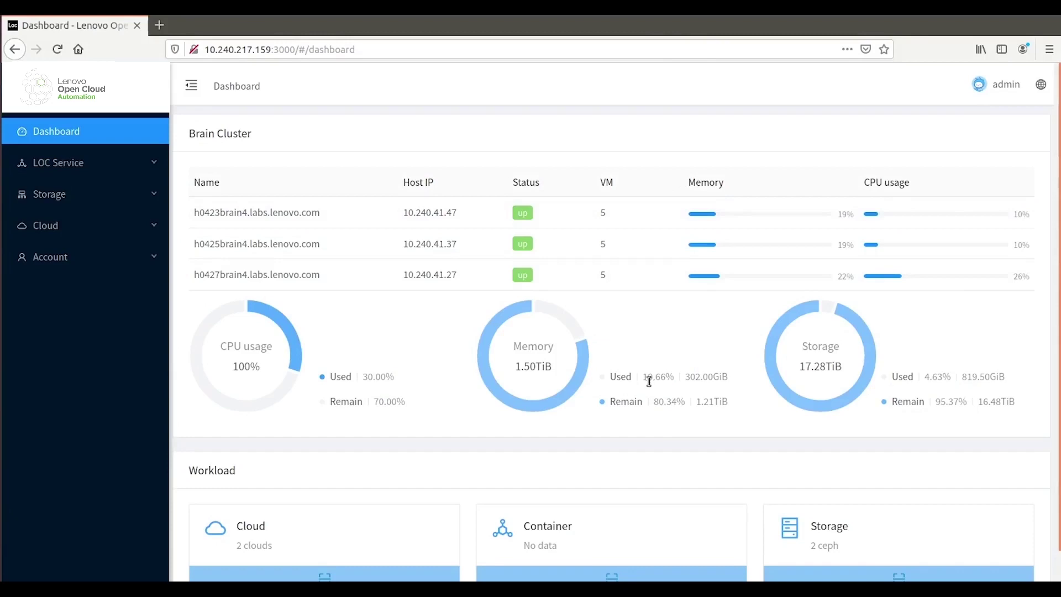
Step: Review cloud_1's controller and compute nodes, logical networks and cloud-config.yml file
left_click(312, 577)
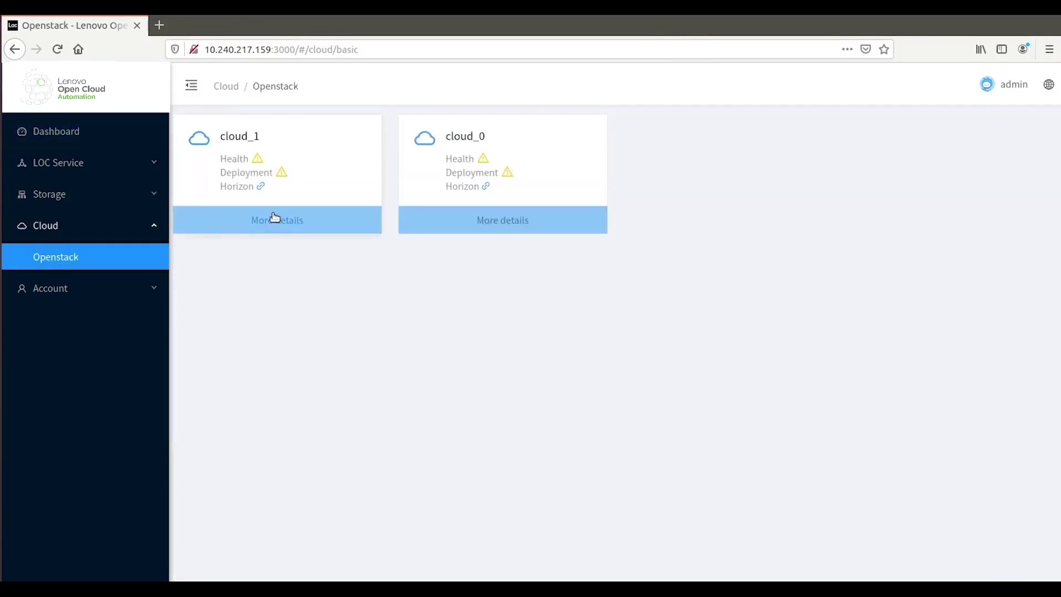
left_click(274, 219)
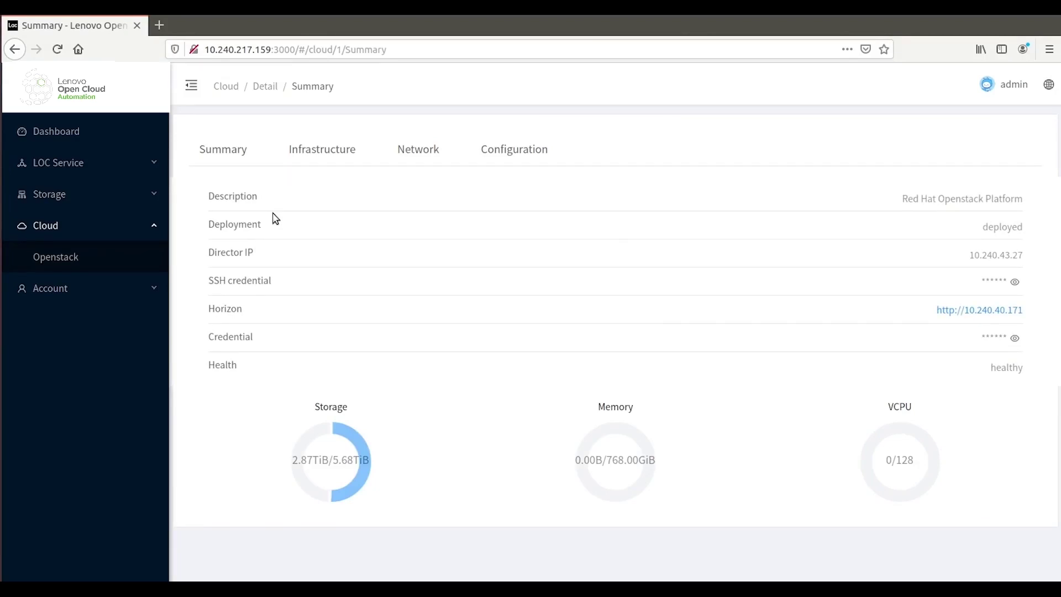
left_click(322, 151)
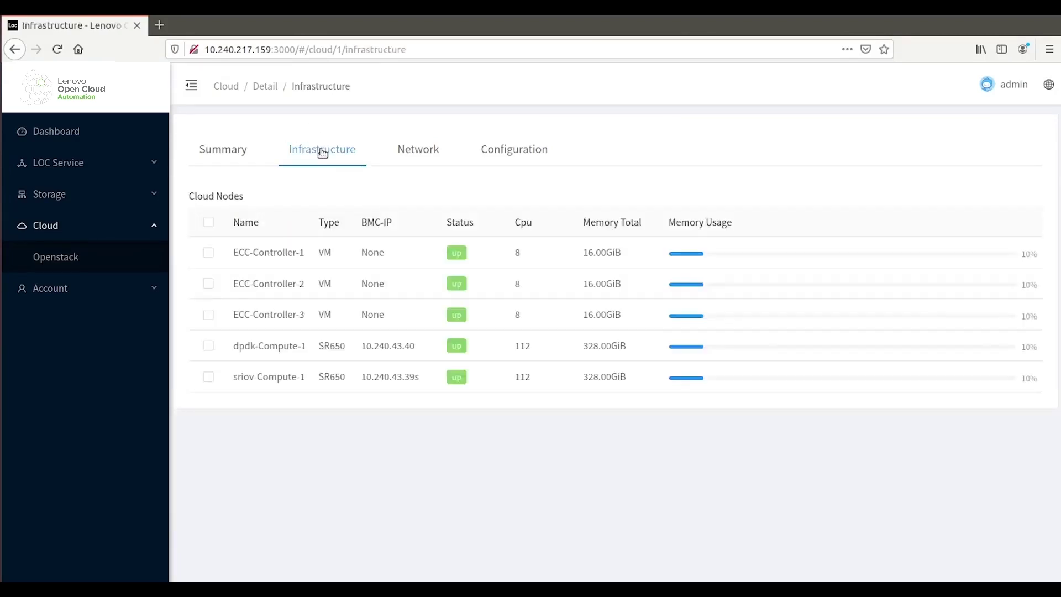
left_click(430, 149)
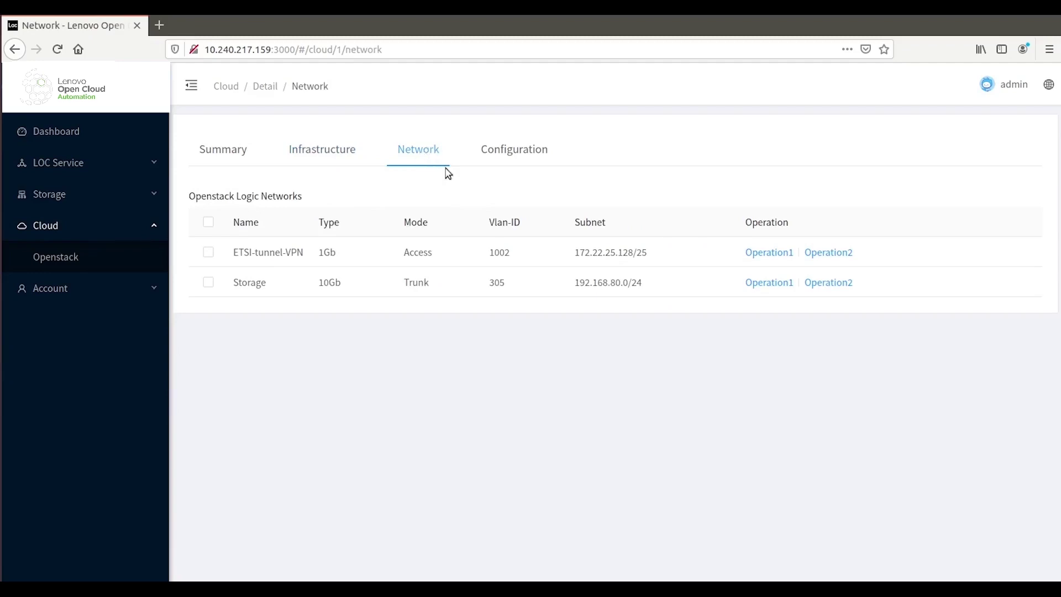
left_click(498, 152)
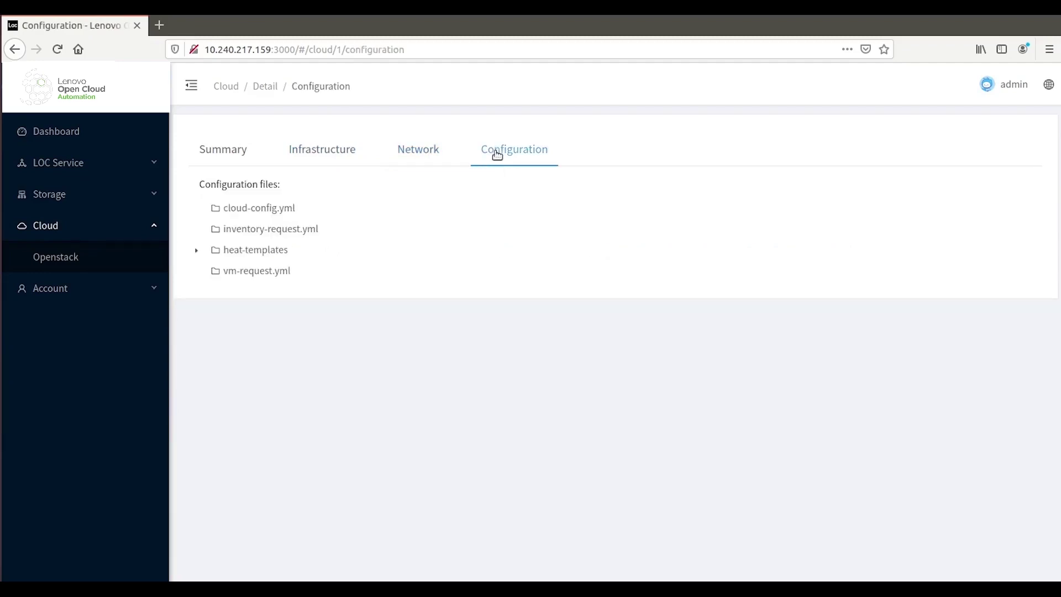
left_click(249, 207)
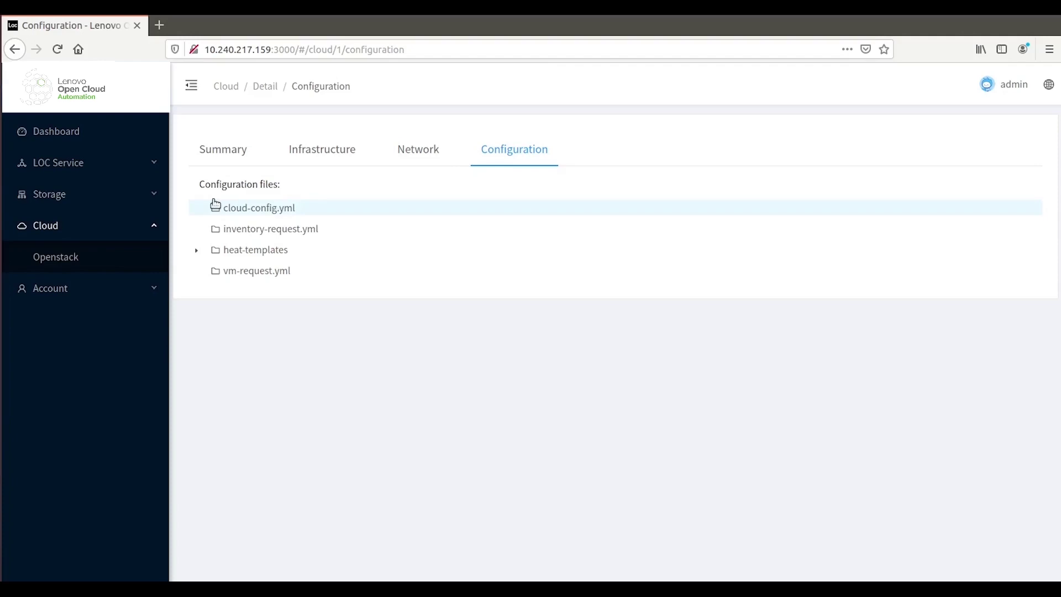
Step: Browse the Automation, Software Management and Inventory service pages, then right-click the NetBox link
left_click(155, 163)
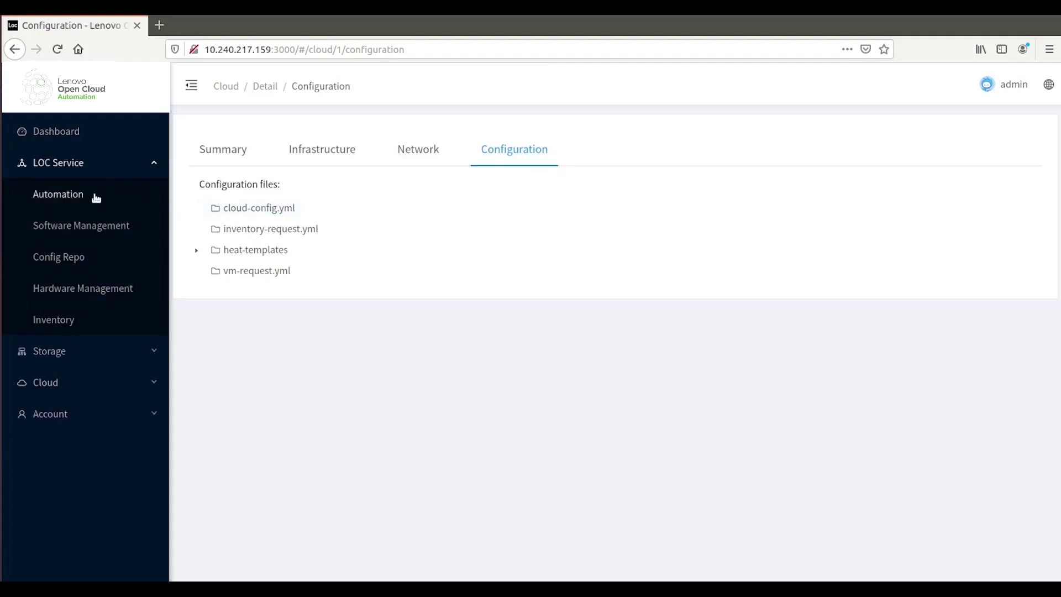
left_click(59, 194)
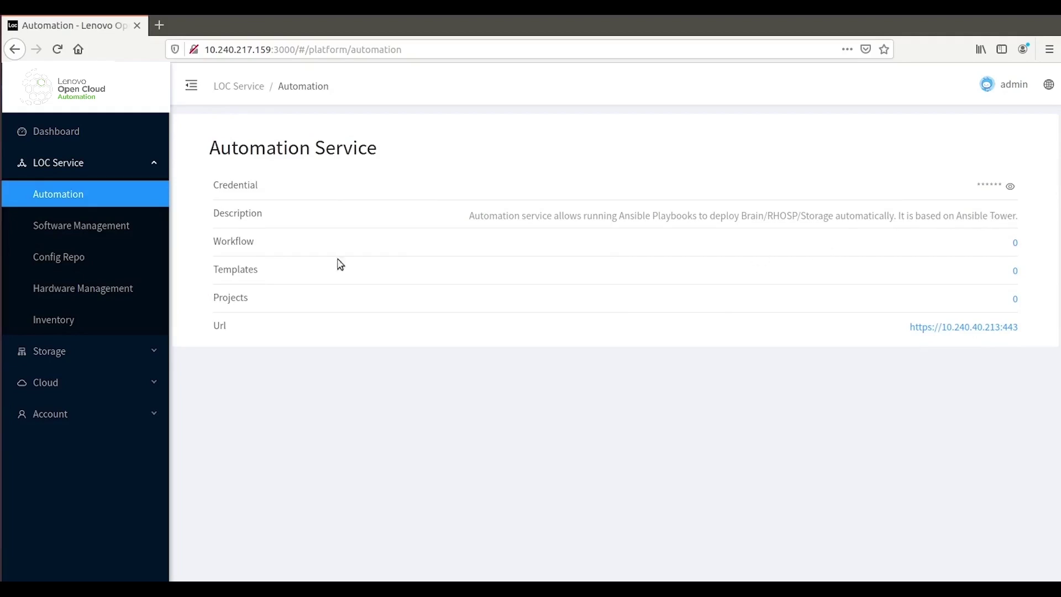
left_click(119, 228)
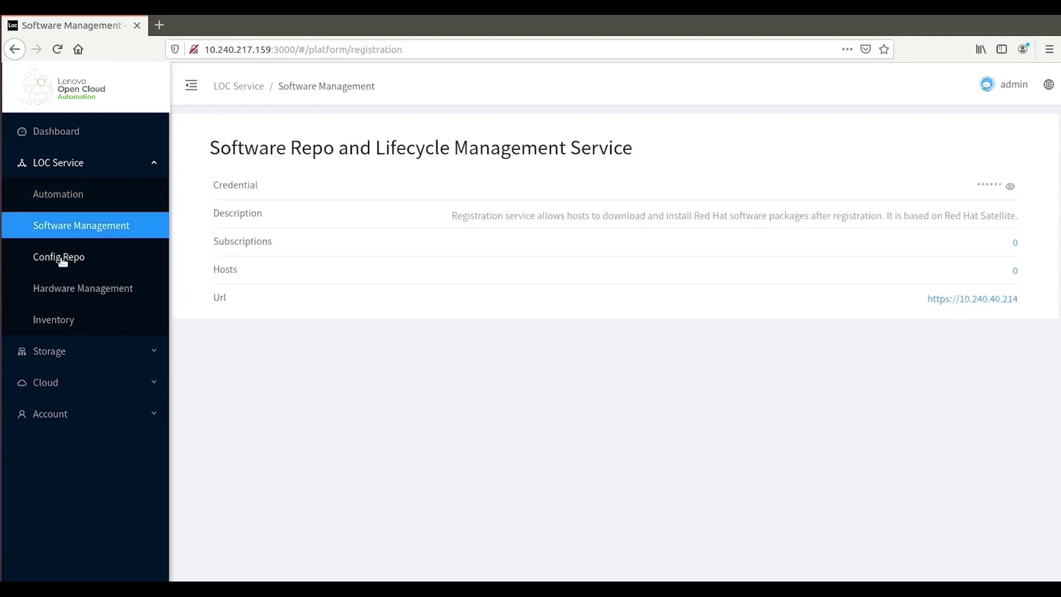
left_click(54, 323)
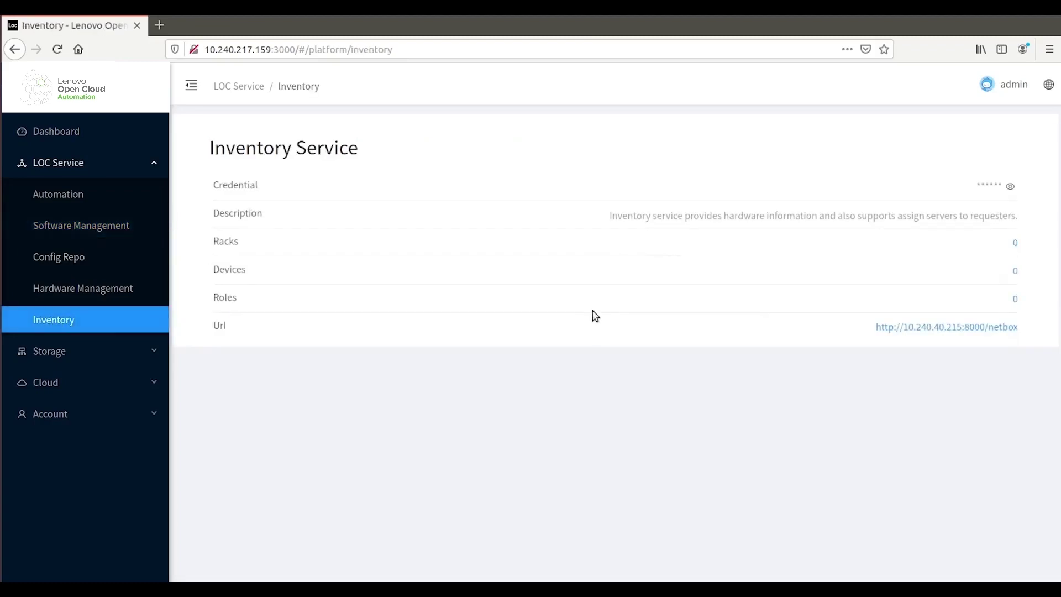
right_click(929, 329)
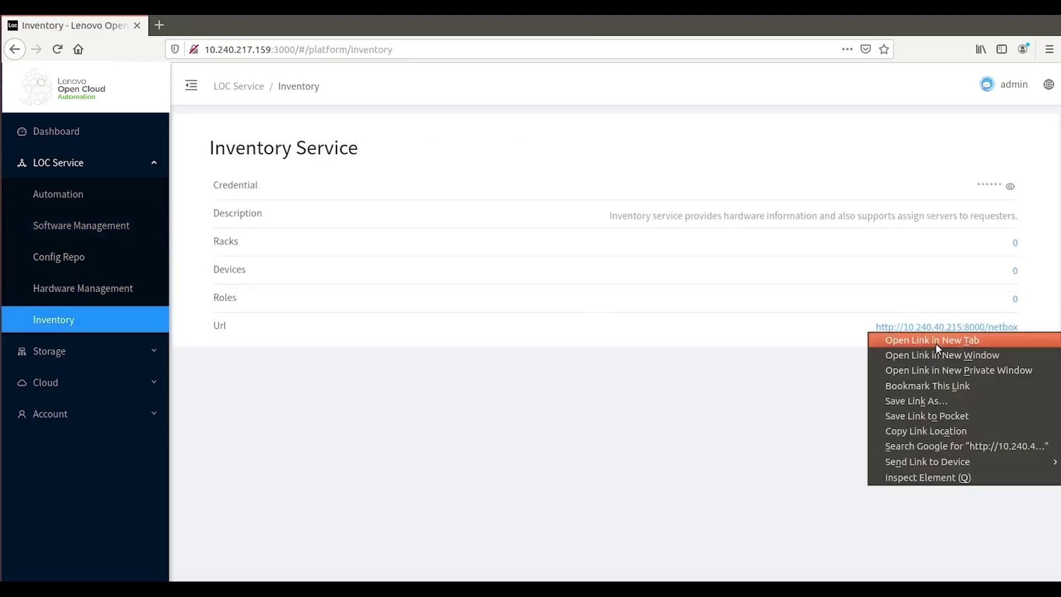
Step: Open the NetBox inventory link in a new window and expand its Racks menu
left_click(936, 354)
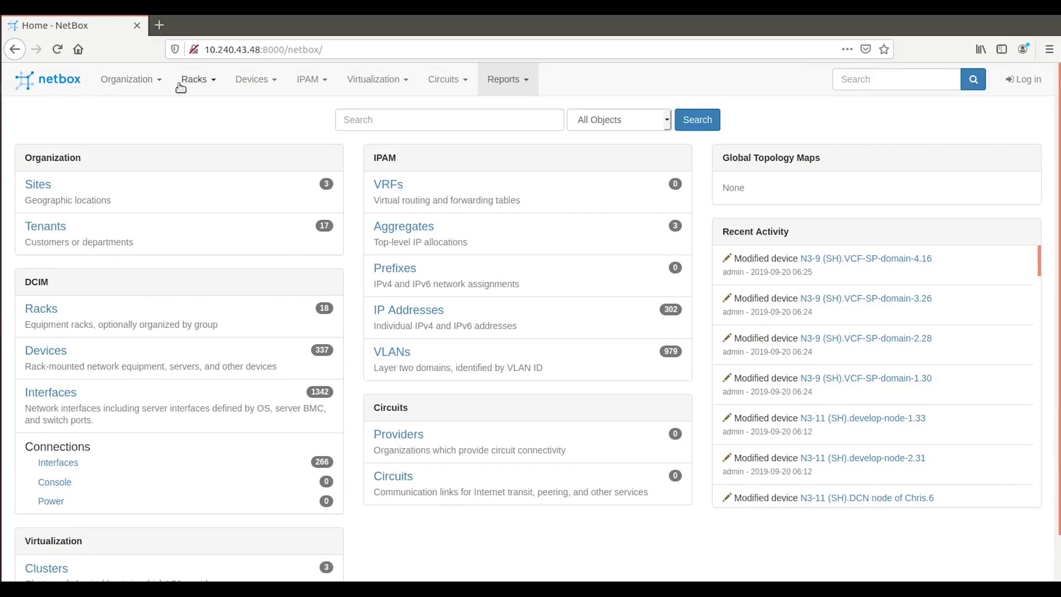
left_click(215, 81)
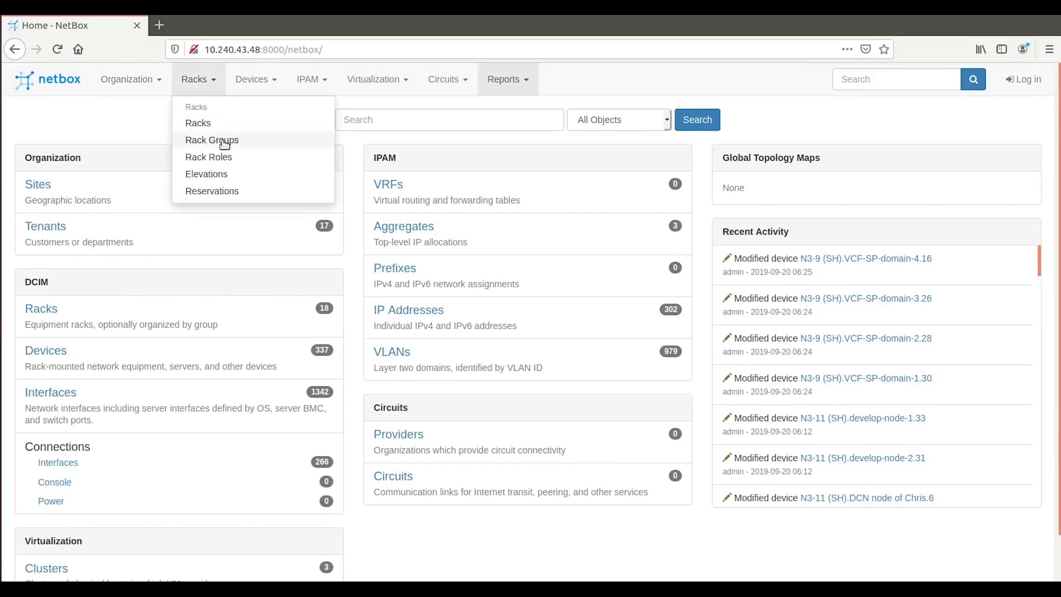